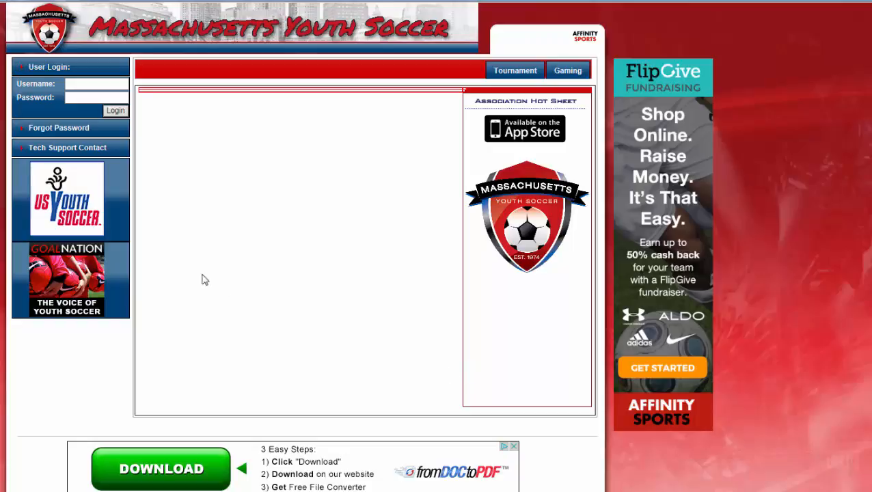
Sign in to Affinity Sports with the registrar account's username and password
{"action": "left_click", "coordinate": [115, 83]}
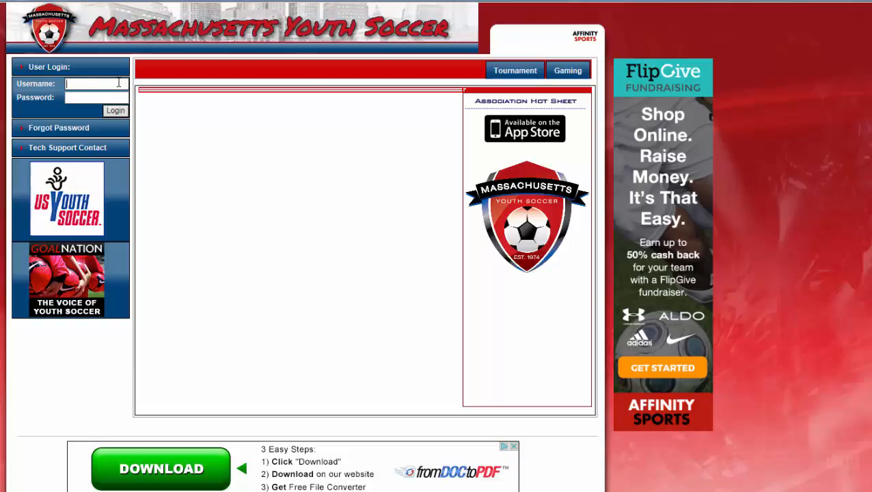
{"action": "type", "text": "asdemoreg"}
{"action": "key", "text": "Tab"}
{"action": "type", "text": "asdemo"}
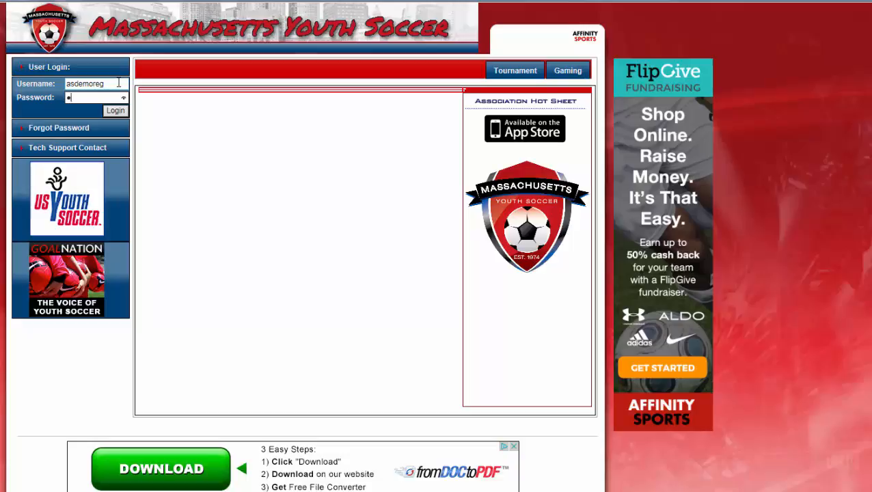
{"action": "type", "text": "r"}
{"action": "left_click", "coordinate": [115, 111]}
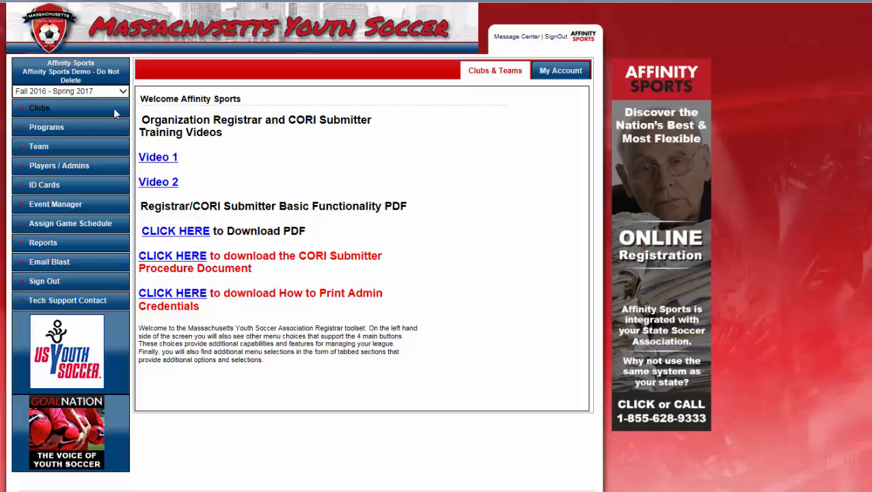
Go to the Players / Admins lookup page from the left menu
{"action": "left_click", "coordinate": [81, 169]}
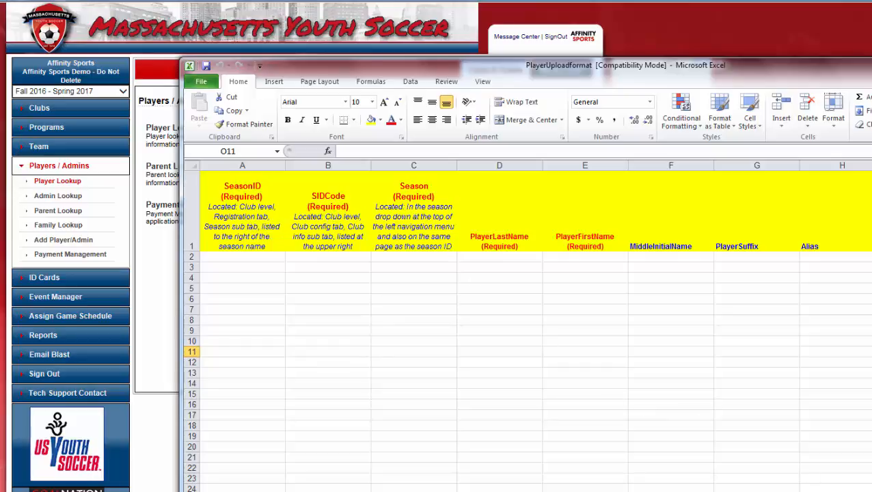
Review the template's Gender, DOB, PlayLevelCode and address columns in Excel
{"action": "left_click_drag", "start_coordinate": [701, 68], "coordinate": [604, 45]}
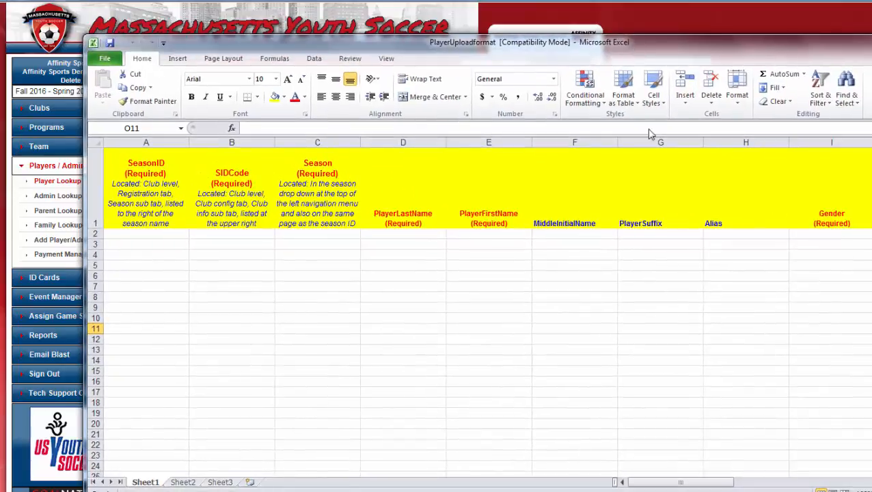
{"action": "mouse_move", "coordinate": [691, 485]}
{"action": "left_mouse_down"}
{"action": "mouse_move", "coordinate": [748, 480]}
{"action": "mouse_move", "coordinate": [679, 485]}
{"action": "left_mouse_up"}
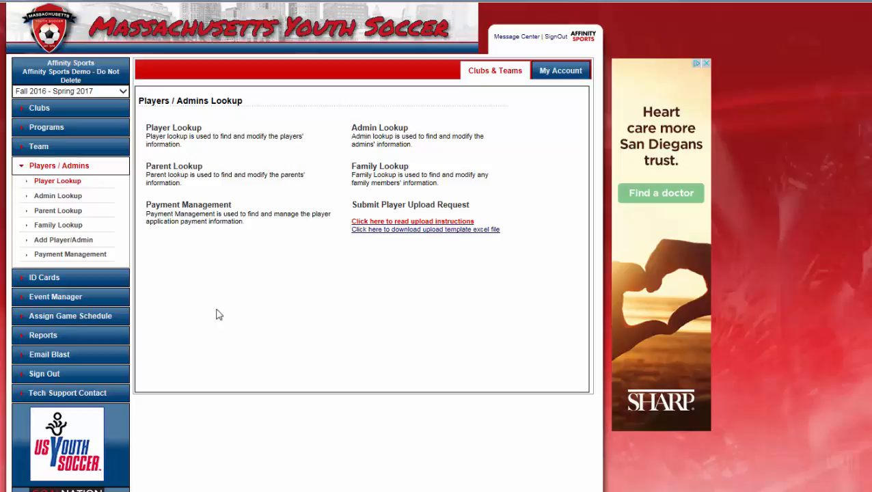
Load the Affinity Sports Demo program's settings from the program search page
{"action": "left_click", "coordinate": [53, 130]}
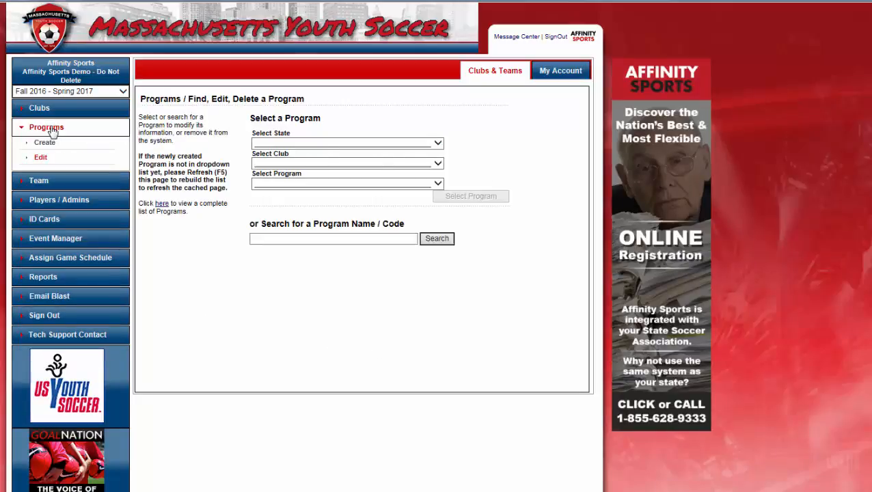
{"action": "left_click", "coordinate": [348, 185]}
{"action": "left_click", "coordinate": [334, 191]}
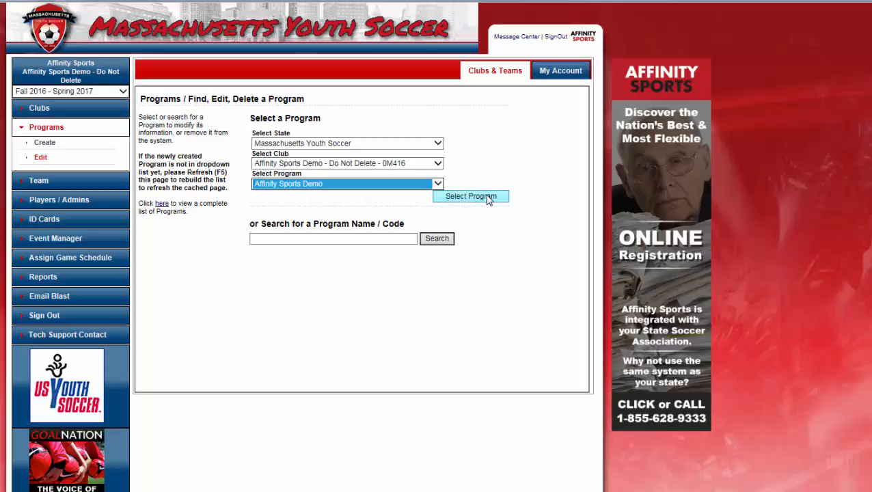
{"action": "left_click", "coordinate": [488, 198]}
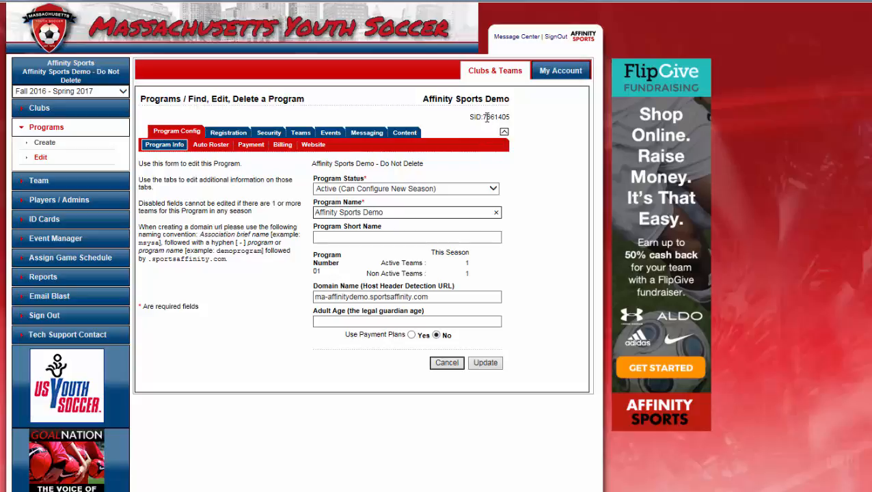
Copy the program's SID number 7661405
{"action": "left_click_drag", "start_coordinate": [484, 116], "coordinate": [509, 118]}
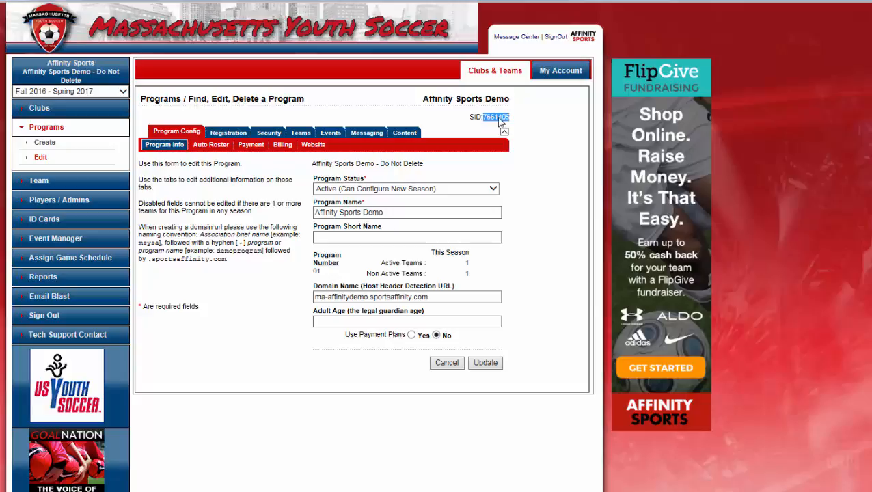
{"action": "right_click", "coordinate": [499, 119]}
{"action": "left_click", "coordinate": [530, 139]}
Paste SID 7661405 into cell B2 of the upload template, then minimize Excel
{"action": "left_click", "coordinate": [276, 491]}
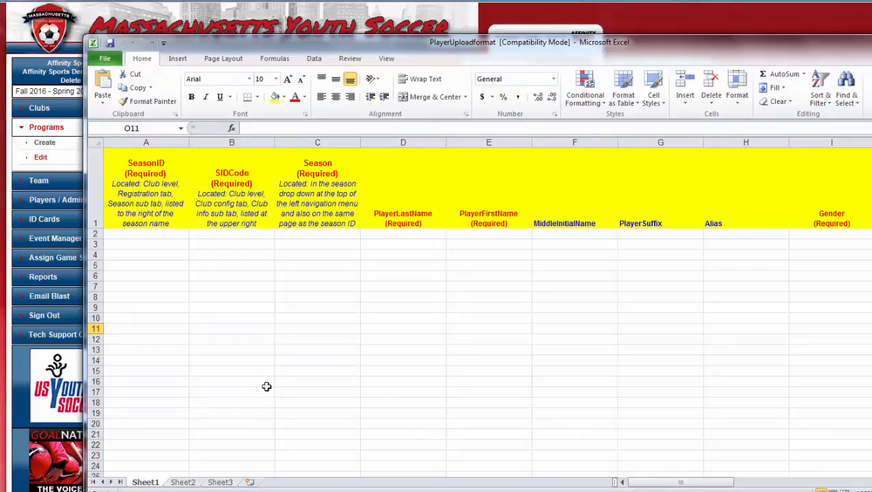
{"action": "left_click", "coordinate": [227, 234]}
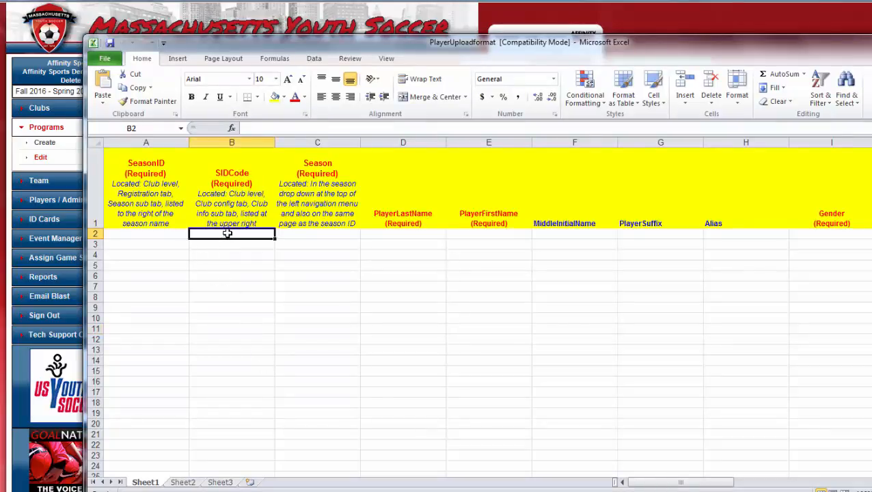
{"action": "key", "text": "ctrl+v"}
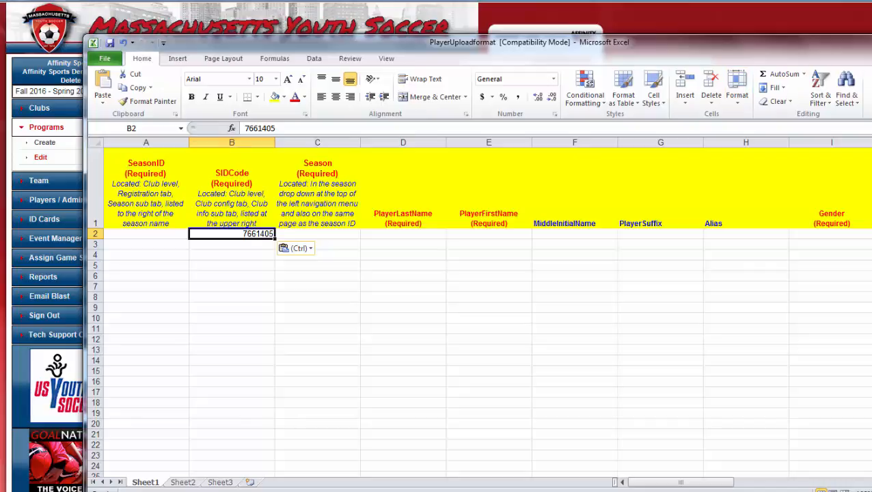
{"action": "left_click", "coordinate": [870, 40]}
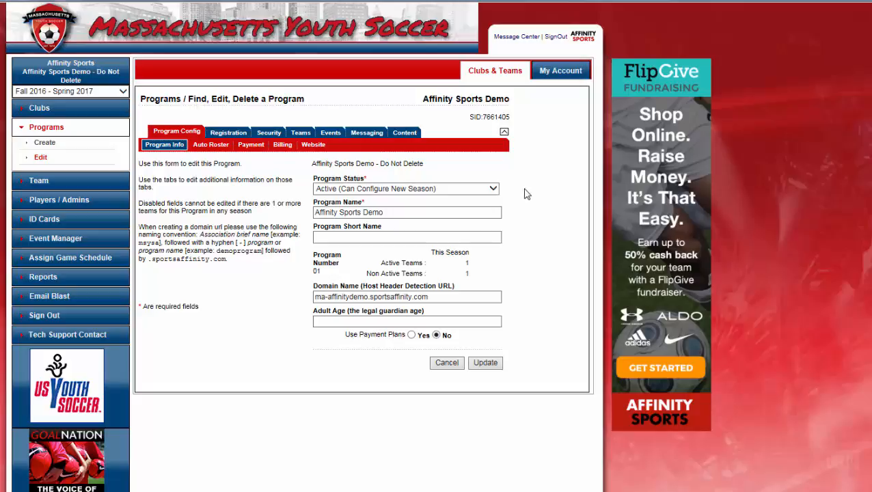
Find season ID 815 for Fall 2016 - Spring 2017, then select template cell A2
{"action": "left_click", "coordinate": [231, 134]}
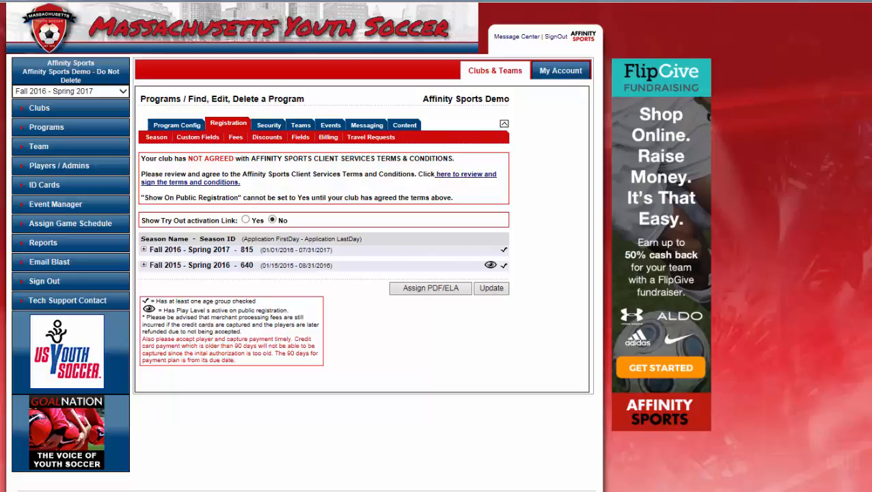
{"action": "key", "text": "alt+Tab"}
{"action": "left_click", "coordinate": [164, 231]}
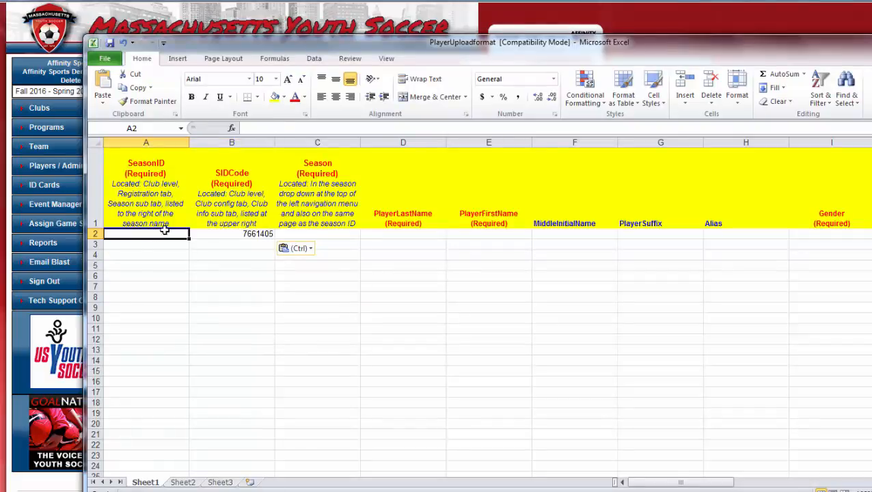
Enter SeasonID 815 in A2 and 'Fall 2016' in Season cell C2
{"action": "type", "text": "815"}
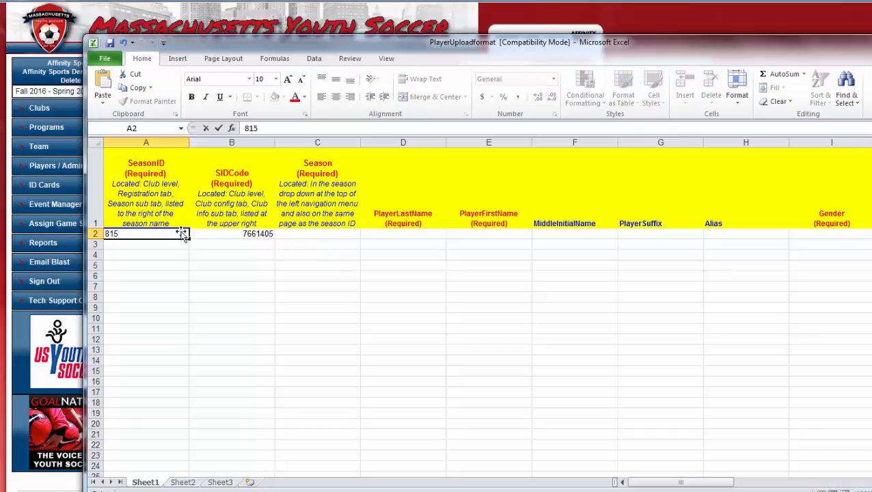
{"action": "left_click", "coordinate": [318, 234]}
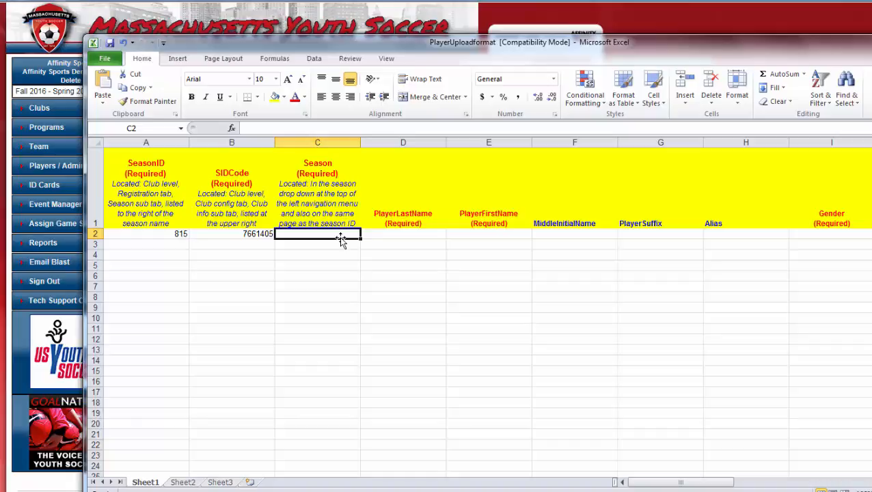
{"action": "type", "text": "Fall 201"}
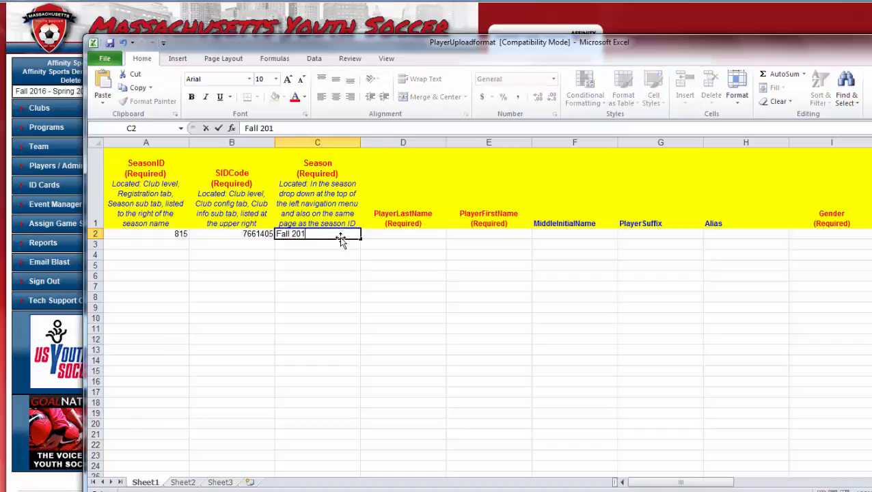
{"action": "type", "text": "6"}
{"action": "left_click_drag", "start_coordinate": [651, 486], "coordinate": [703, 469]}
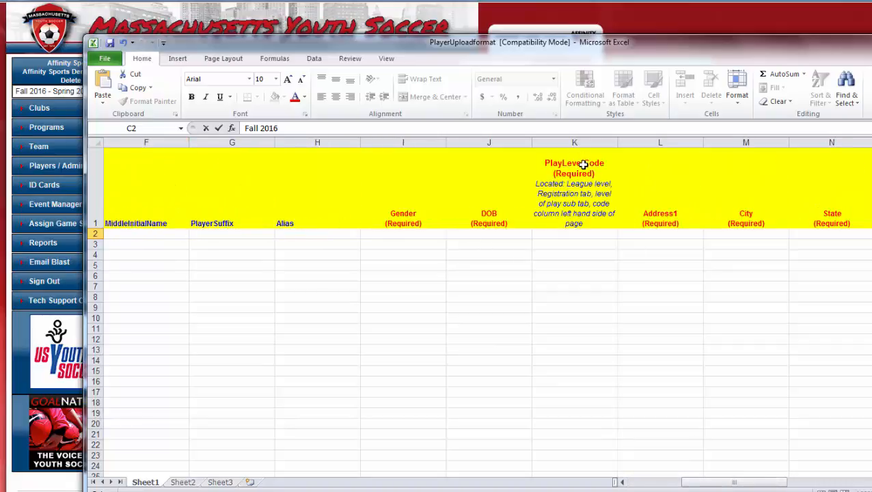
{"action": "left_click", "coordinate": [871, 41]}
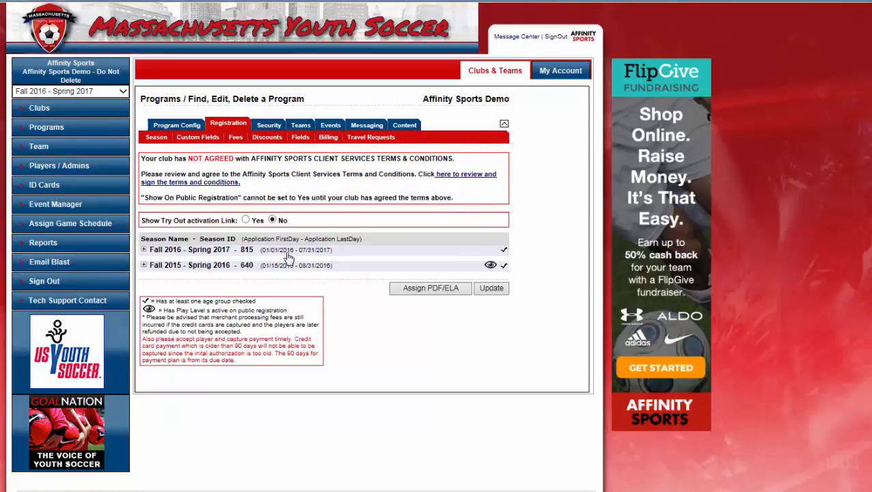
Open the club's Registration > Level Of Play settings showing codes P, R and T
{"action": "left_click", "coordinate": [40, 109]}
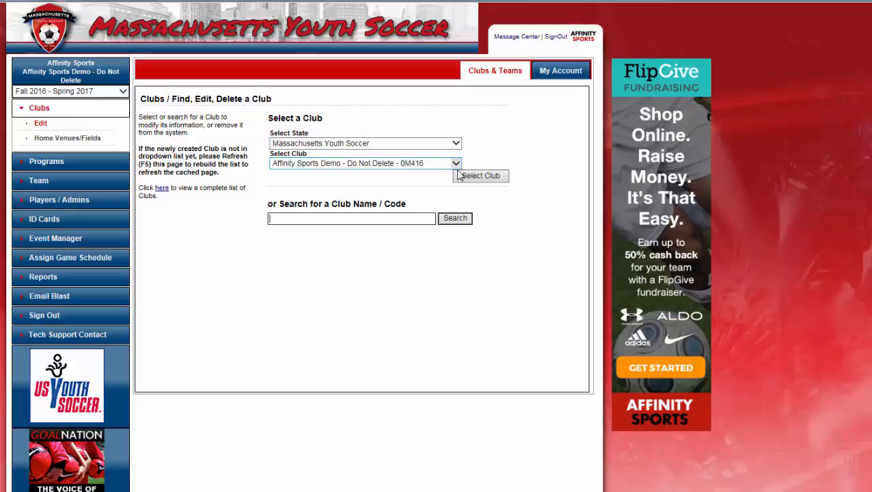
{"action": "left_click", "coordinate": [481, 176]}
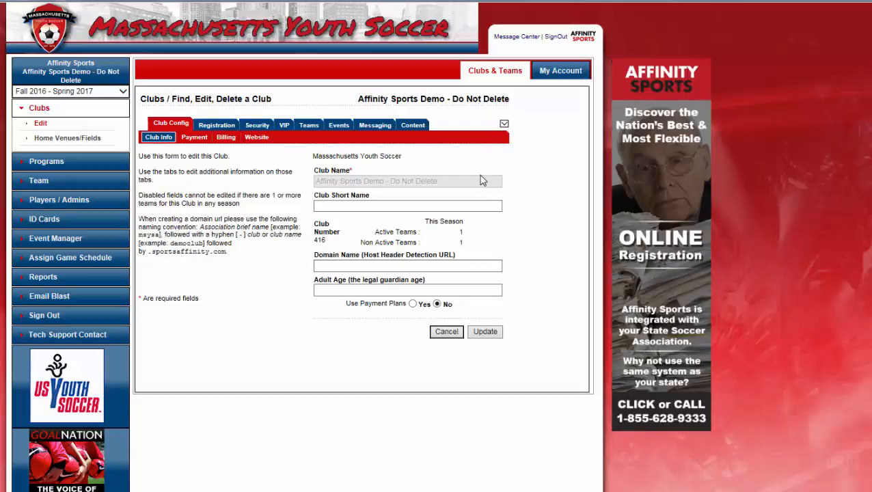
{"action": "left_click", "coordinate": [216, 126]}
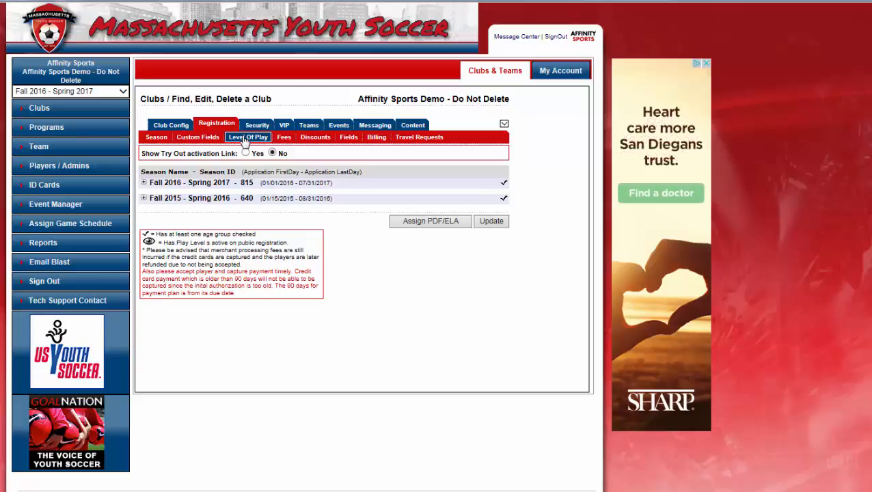
{"action": "left_click", "coordinate": [245, 138]}
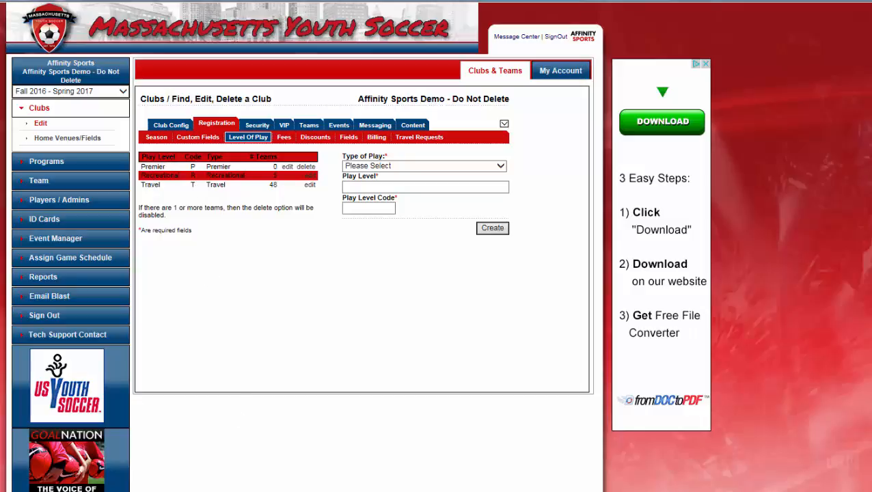
{"action": "key", "text": "alt+Tab"}
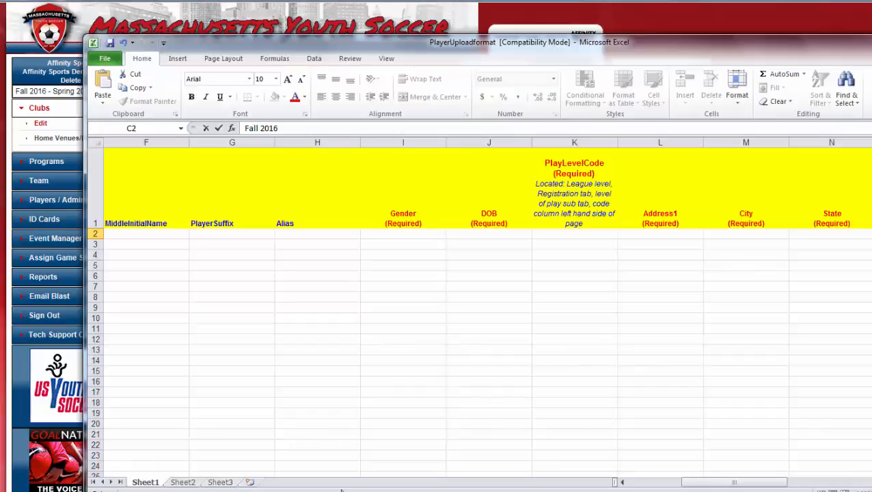
Enter play level codes R, P and T in cells K2, K3 and K4
{"action": "left_click", "coordinate": [582, 235]}
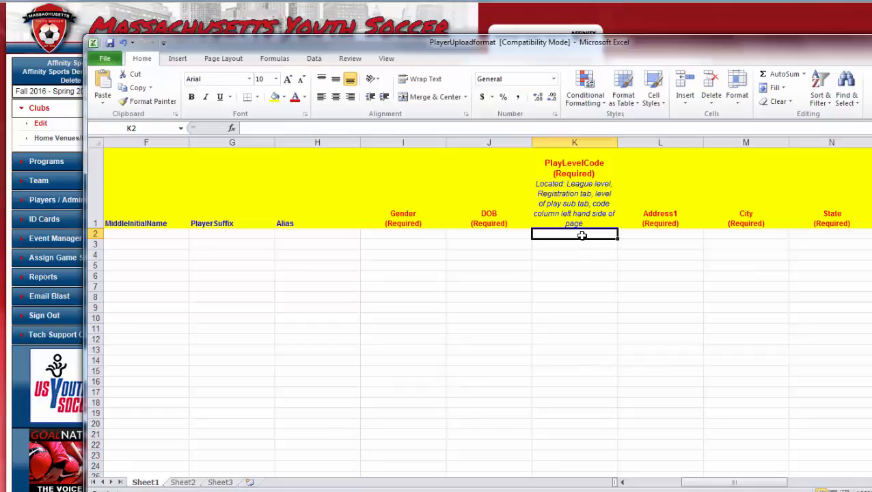
{"action": "type", "text": "R"}
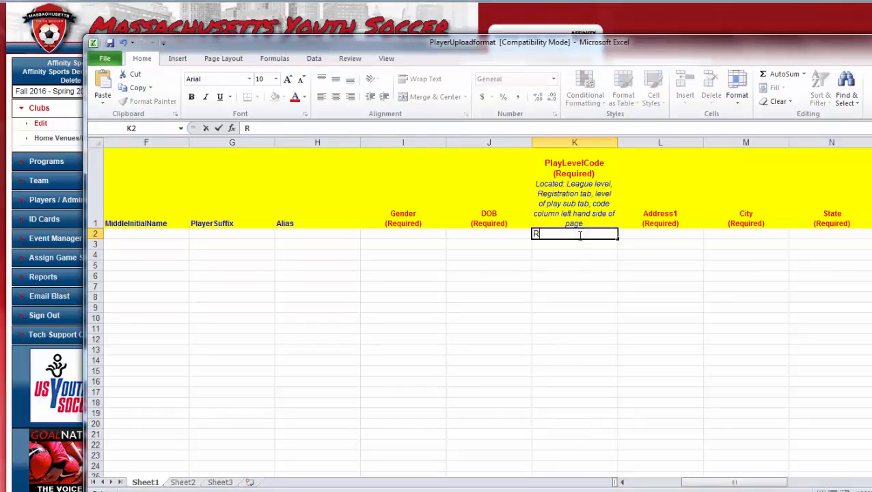
{"action": "key", "text": "Return"}
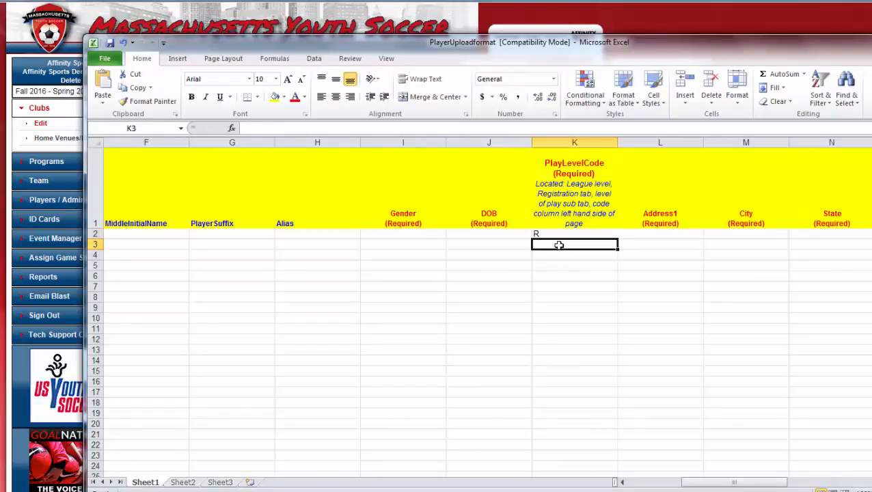
{"action": "type", "text": "P"}
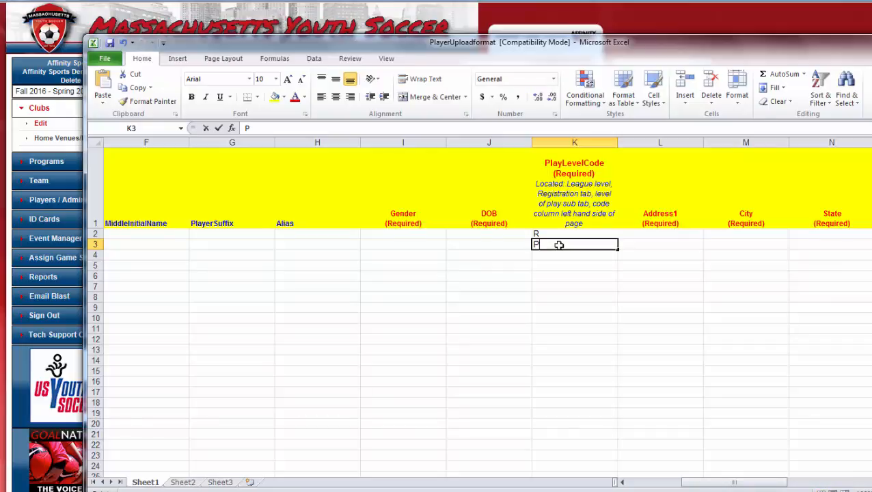
{"action": "key", "text": "Return"}
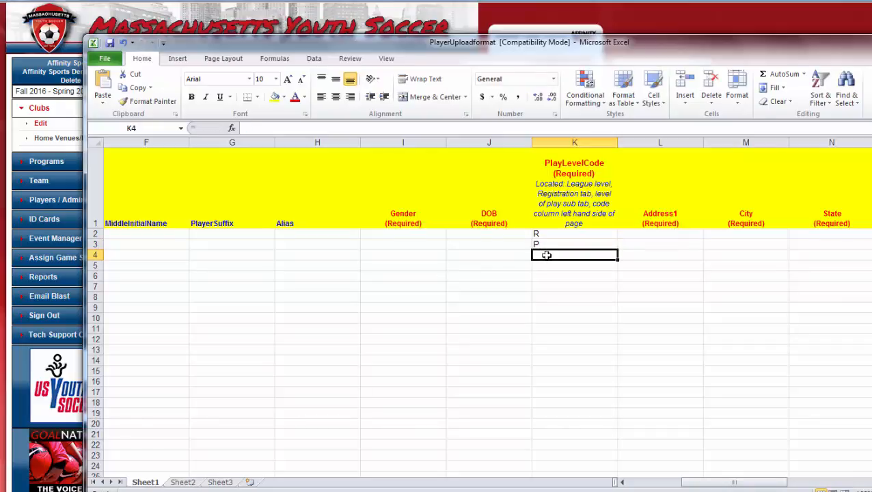
{"action": "type", "text": "T"}
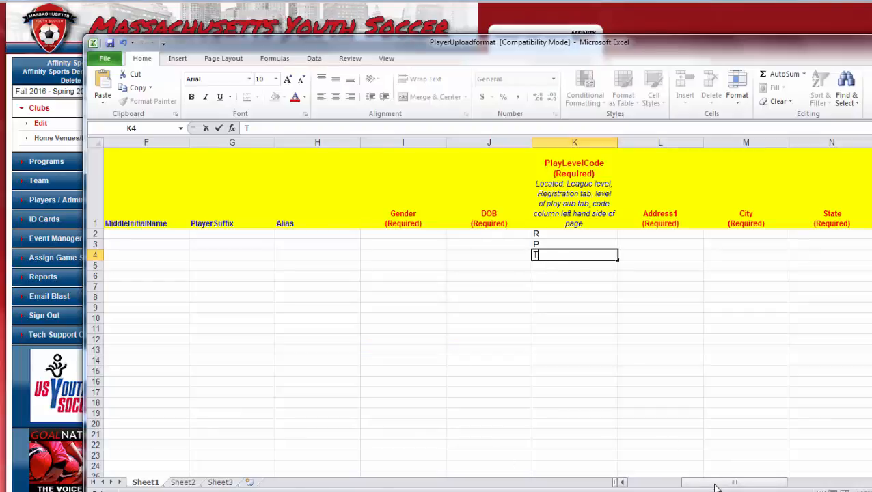
{"action": "left_click_drag", "start_coordinate": [716, 484], "coordinate": [662, 482]}
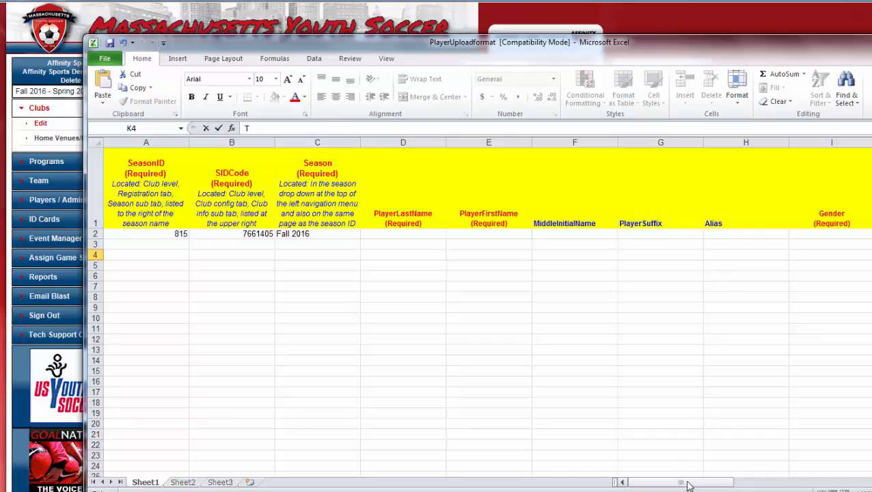
Enter the date format MM/DD/YYYY in DOB cell J2 and review the remaining columns
{"action": "left_click_drag", "start_coordinate": [685, 483], "coordinate": [705, 485]}
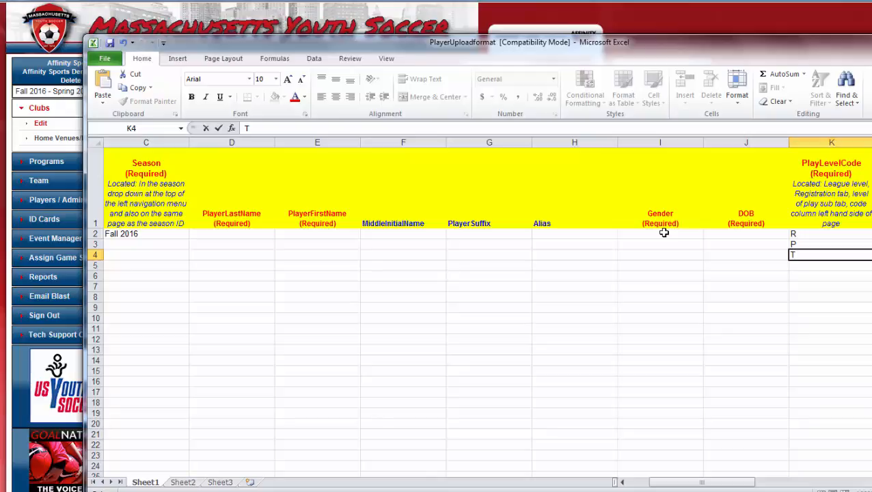
{"action": "left_click", "coordinate": [754, 233]}
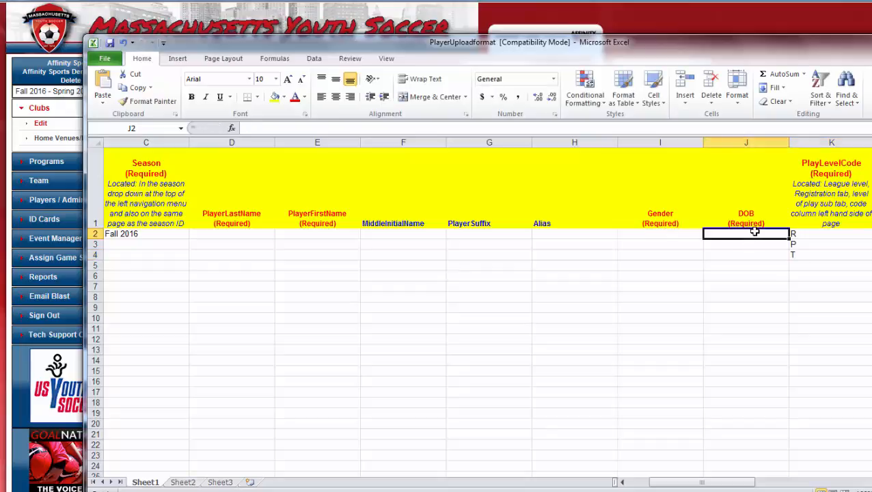
{"action": "type", "text": "M"}
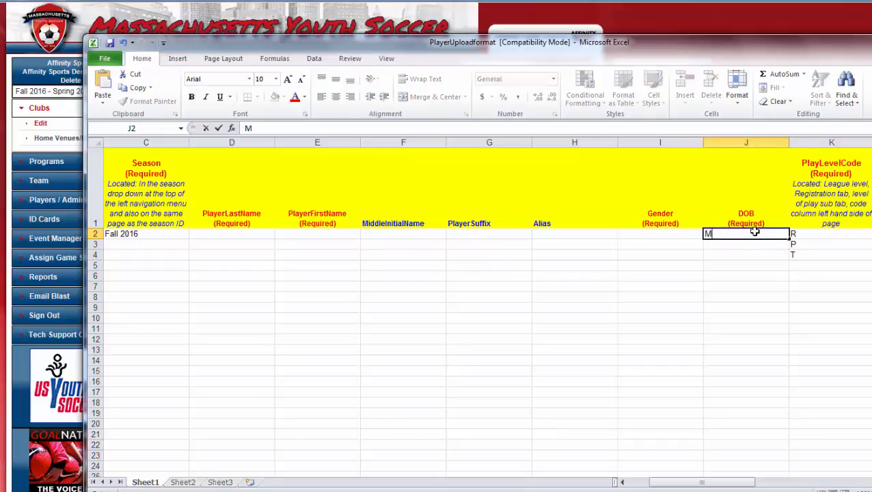
{"action": "type", "text": "M/DD/YYYY"}
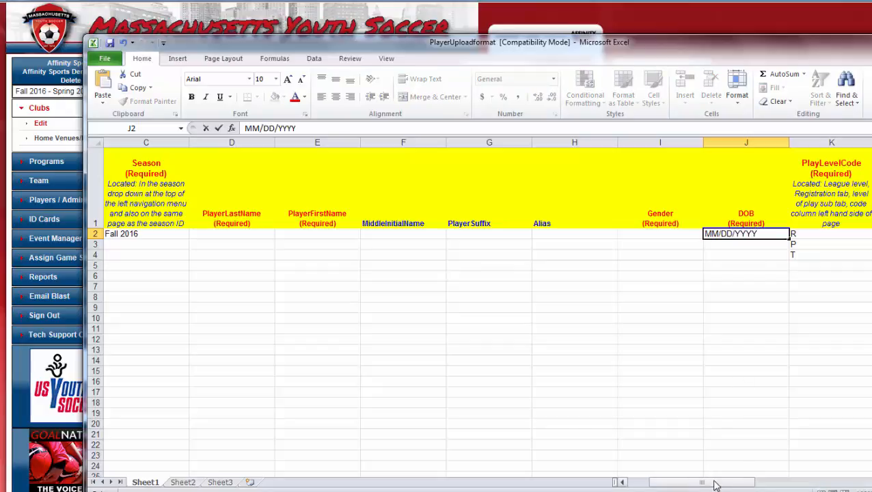
{"action": "left_click_drag", "start_coordinate": [716, 485], "coordinate": [763, 480]}
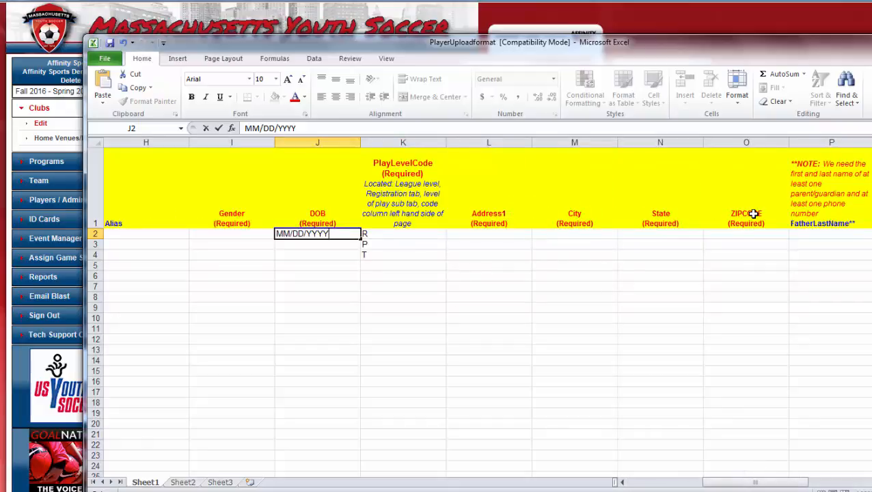
{"action": "left_click_drag", "start_coordinate": [756, 485], "coordinate": [812, 481]}
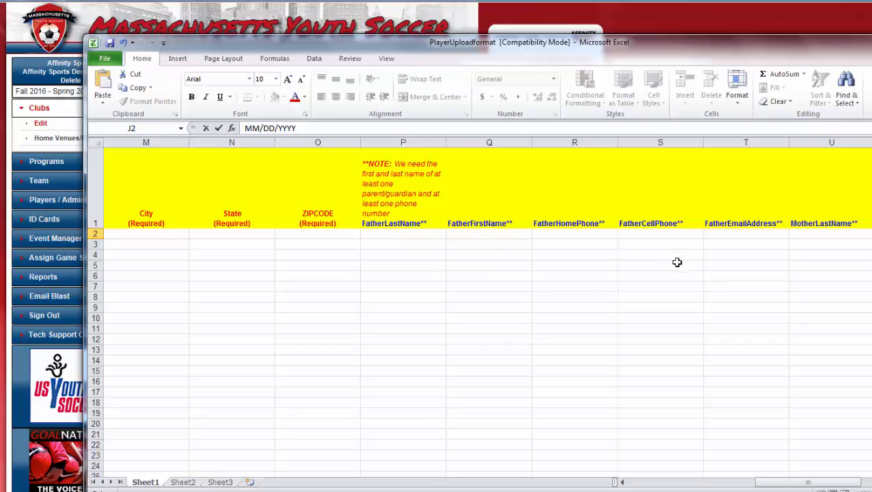
{"action": "left_click_drag", "start_coordinate": [806, 483], "coordinate": [735, 483]}
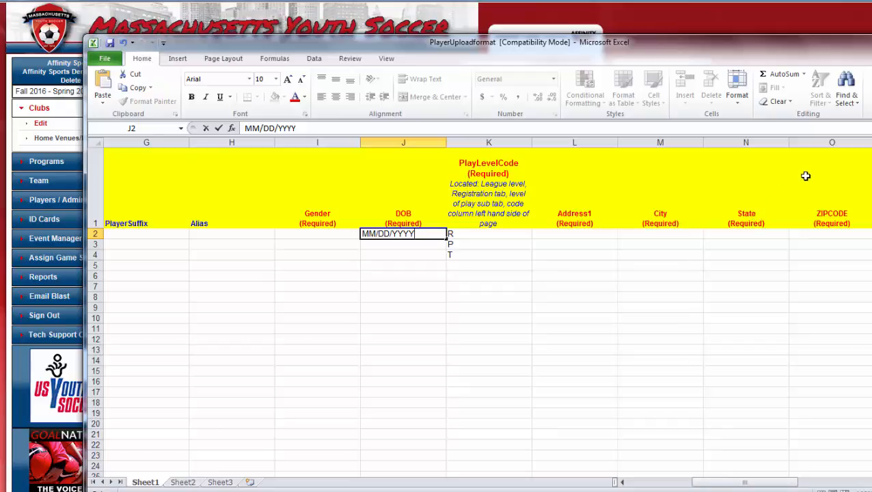
Leave the spreadsheet and go to Tech Support Contact under Players / Admins in Affinity Sports
{"action": "left_click", "coordinate": [871, 41]}
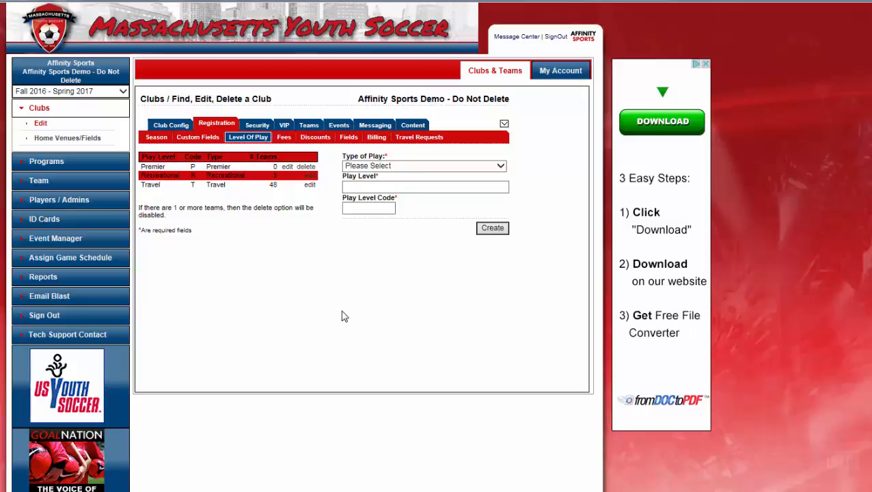
{"action": "left_click", "coordinate": [74, 201]}
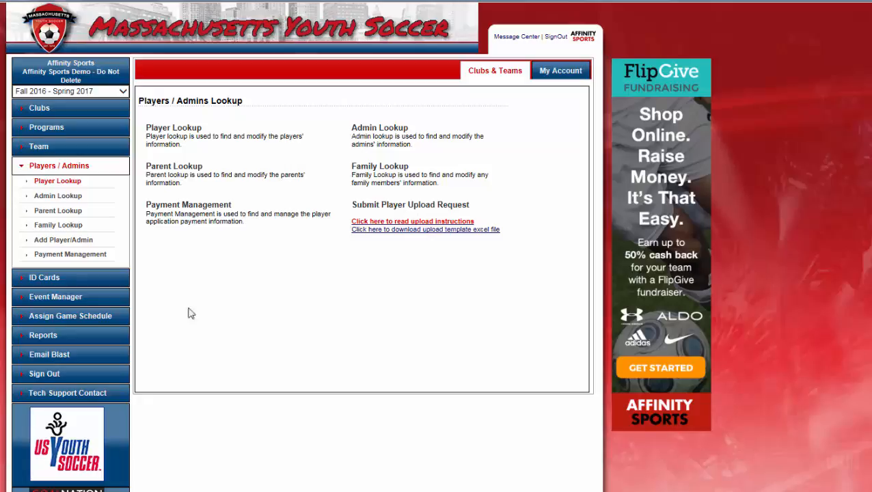
{"action": "left_click", "coordinate": [66, 394]}
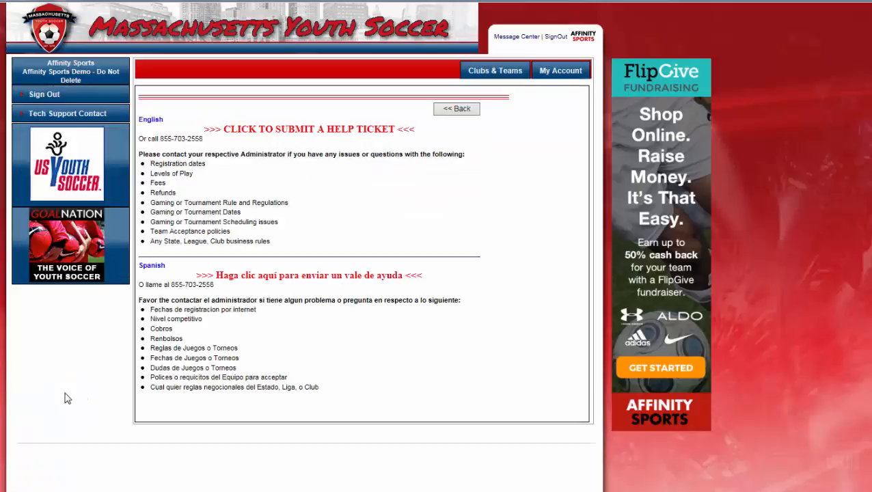
Follow the 'CLICK TO SUBMIT A HELP TICKET' link to open a blank Support Request form
{"action": "left_click", "coordinate": [317, 135]}
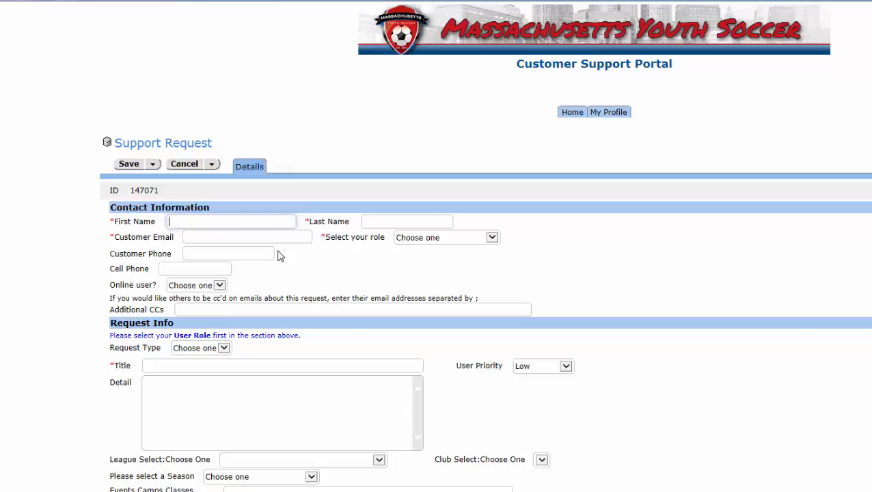
{"action": "left_click", "coordinate": [197, 365]}
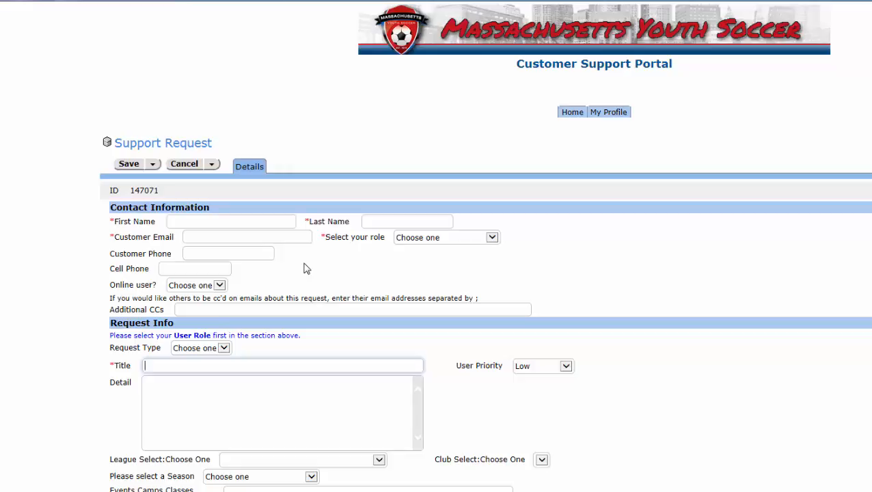
{"action": "left_click", "coordinate": [204, 389]}
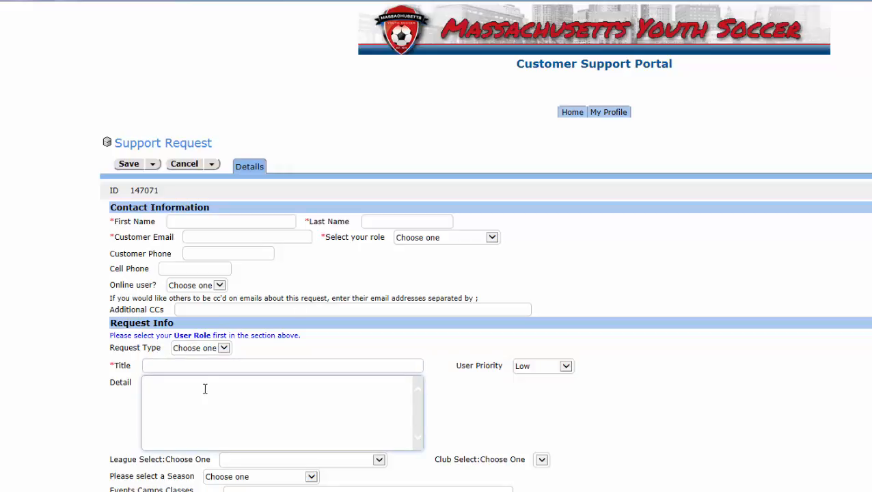